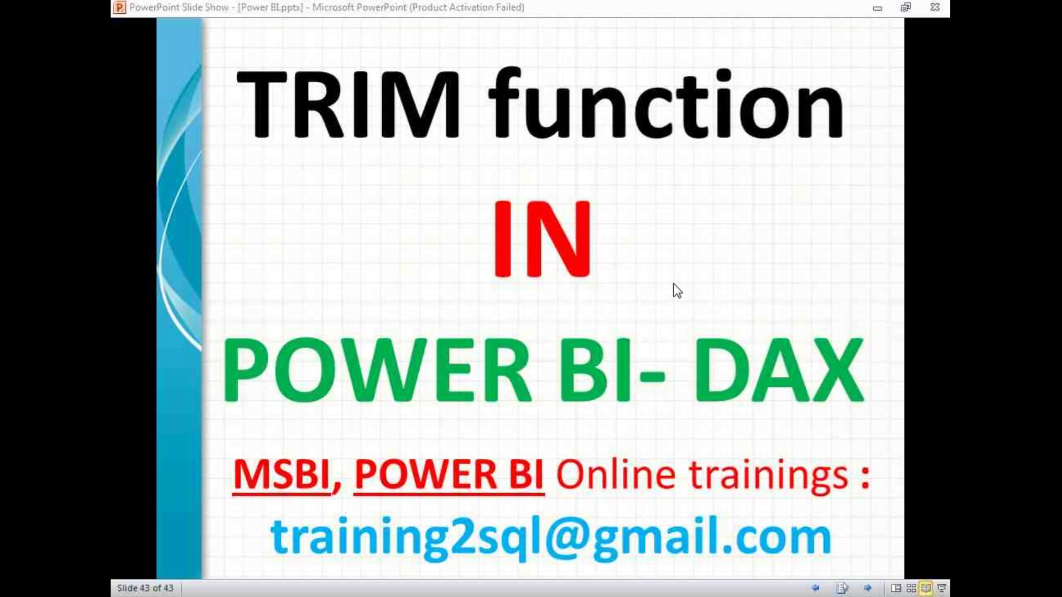
Switch to the blank Notepad note and type the example 'XYZ --> XYZ ..'.
mouse_move(386, 596)
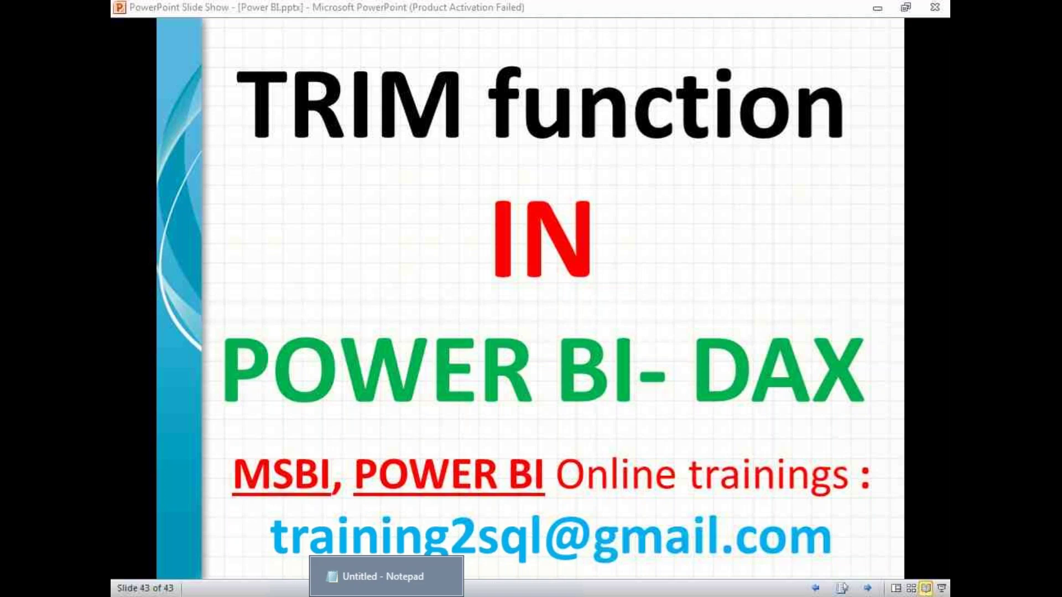
click(386, 578)
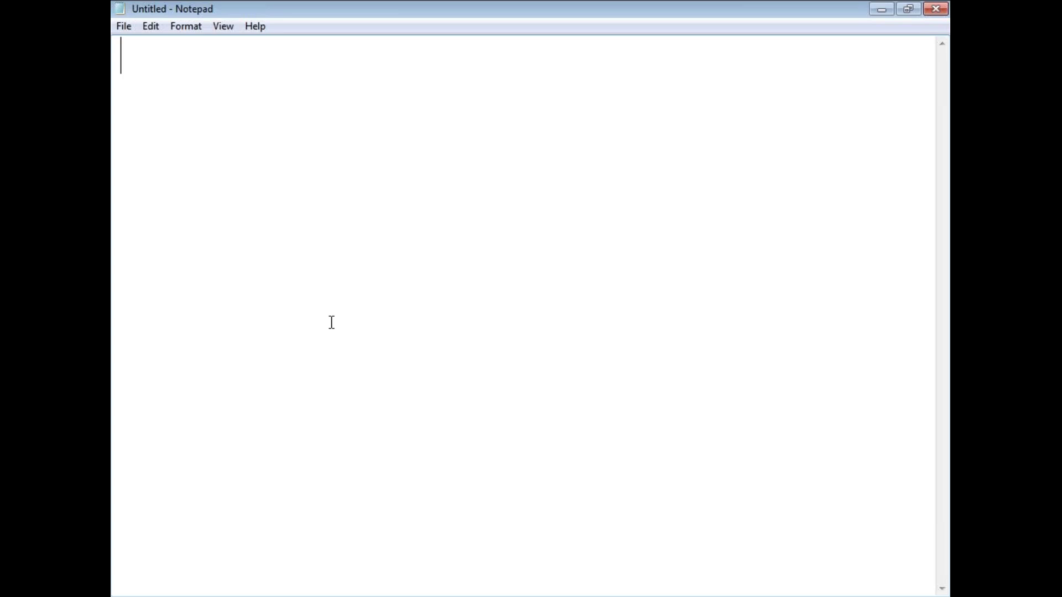
text(XYZ)
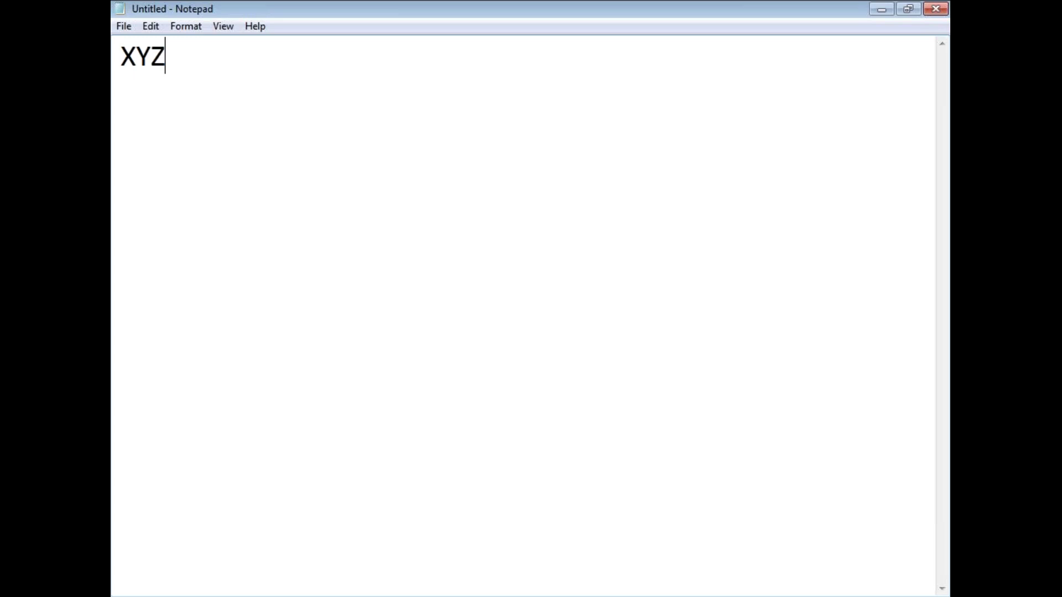
text(--> XYZ ..)
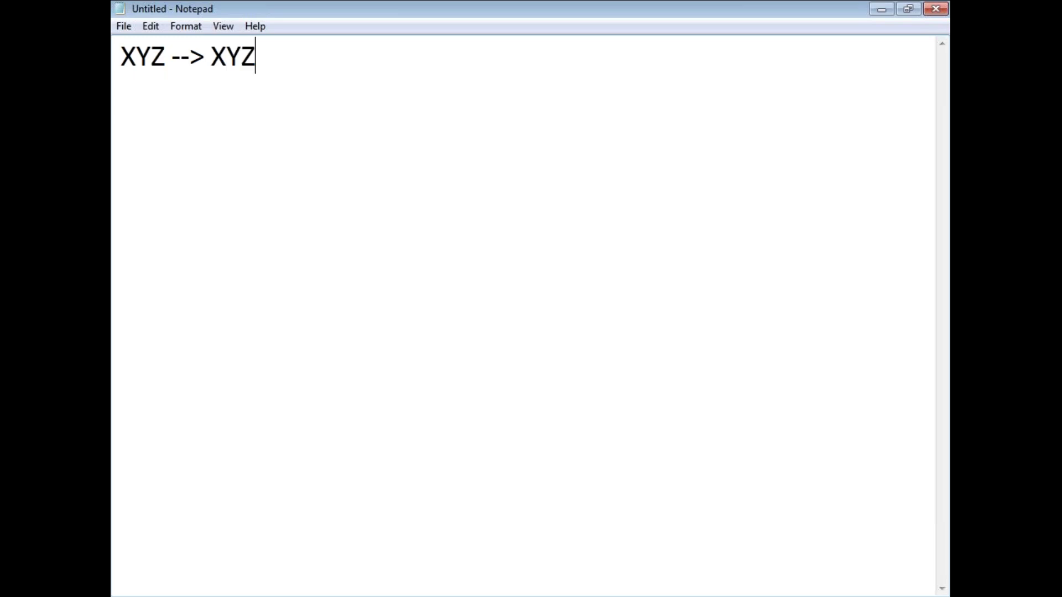
On a new line, type 'A B C --> A B C', highlighting the spaces after A.
key(Return)
text(A)
key(Left)
key(Left)
key(shift+Right)
key(shift+Right)
key(shift+Right)
key(Right)
text(B)
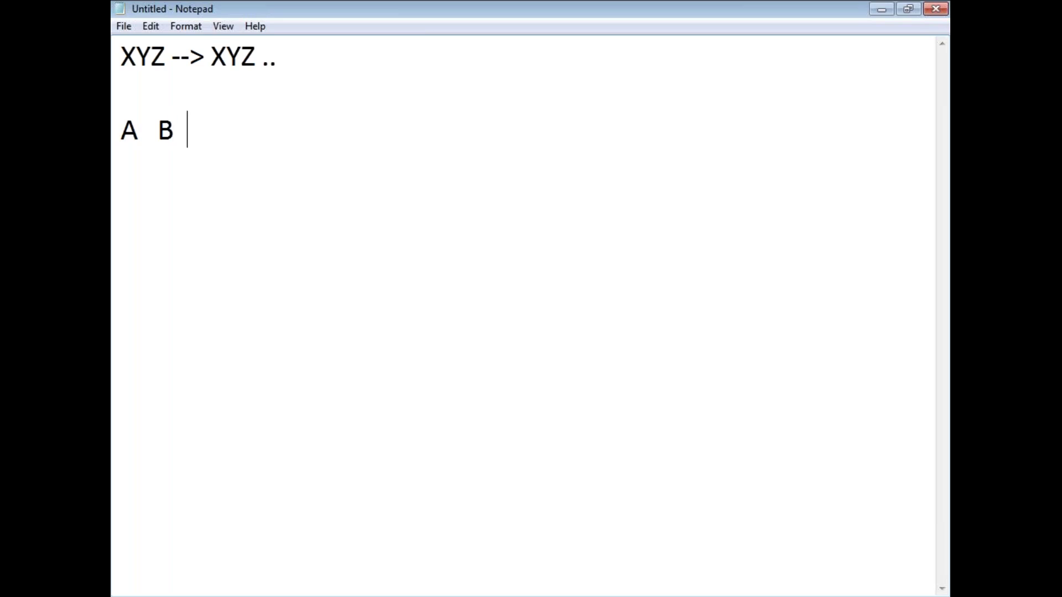
text(   C --> A B C)
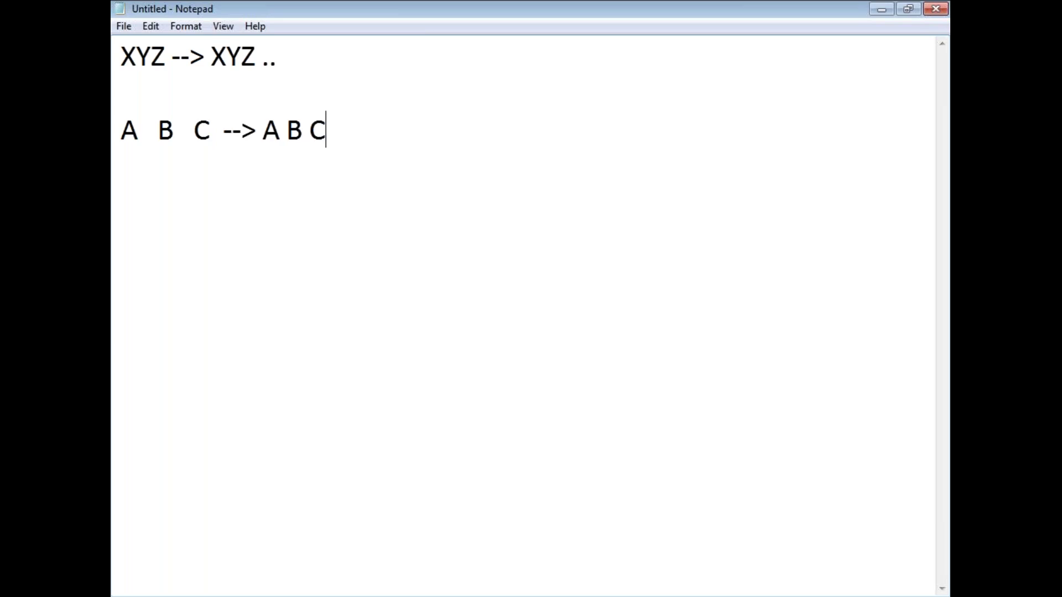
Highlight the extra versus single spaces in the A B C example, then add line 'ABC --> ABC'.
key(Left)
key(Left)
key(Left)
key(Left)
key(Left)
key(Left)
key(Left)
key(Left)
key(Left)
key(Left)
key(Left)
key(Left)
key(shift+Left)
key(shift+Right)
key(shift+Right)
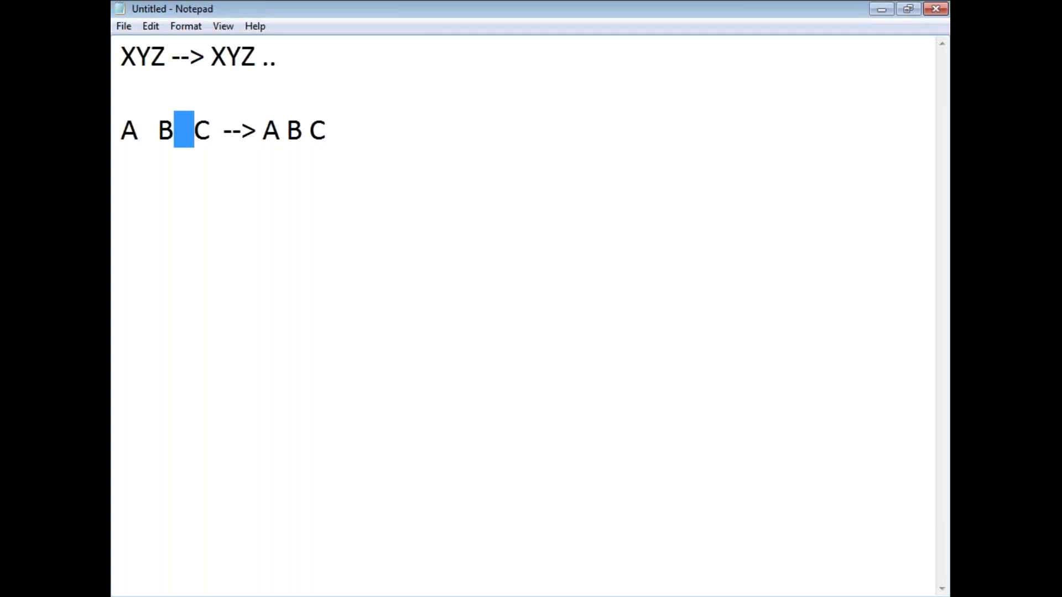
key(Right)
key(Right)
key(Right)
key(Right)
key(Right)
key(Right)
key(Right)
key(Right)
key(Right)
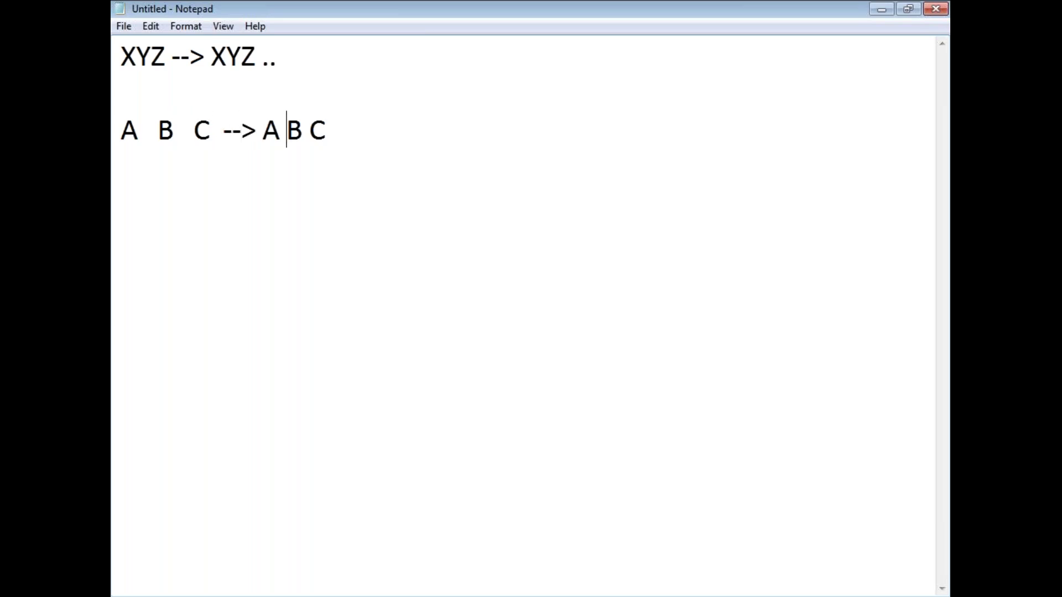
key(shift+Right)
key(Left)
key(Left)
key(shift+Right)
key(Down)
text(ABC   --> ABC)
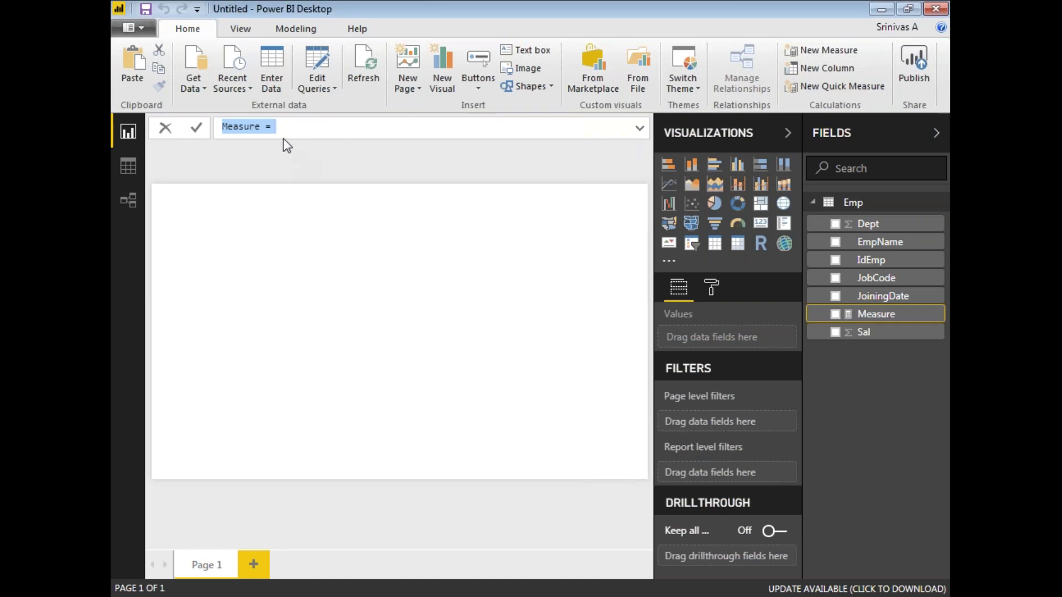
Rename the new measure M_Trim with formula TRIM("This for trim testing") and commit it.
click(259, 126)
shift+click(229, 127)
text(CTrim)
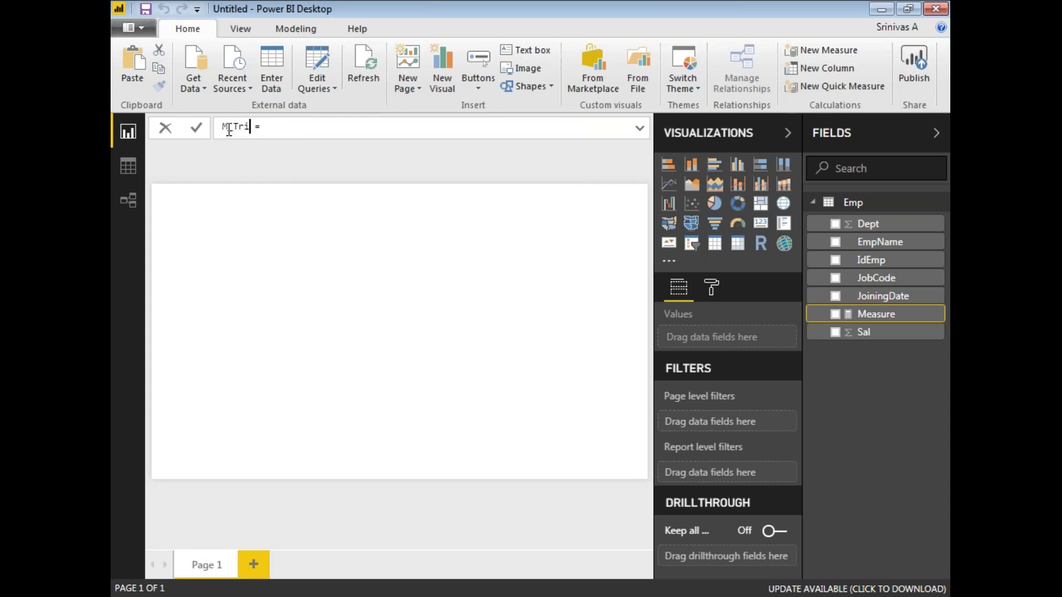
click(274, 127)
text(TRIM()
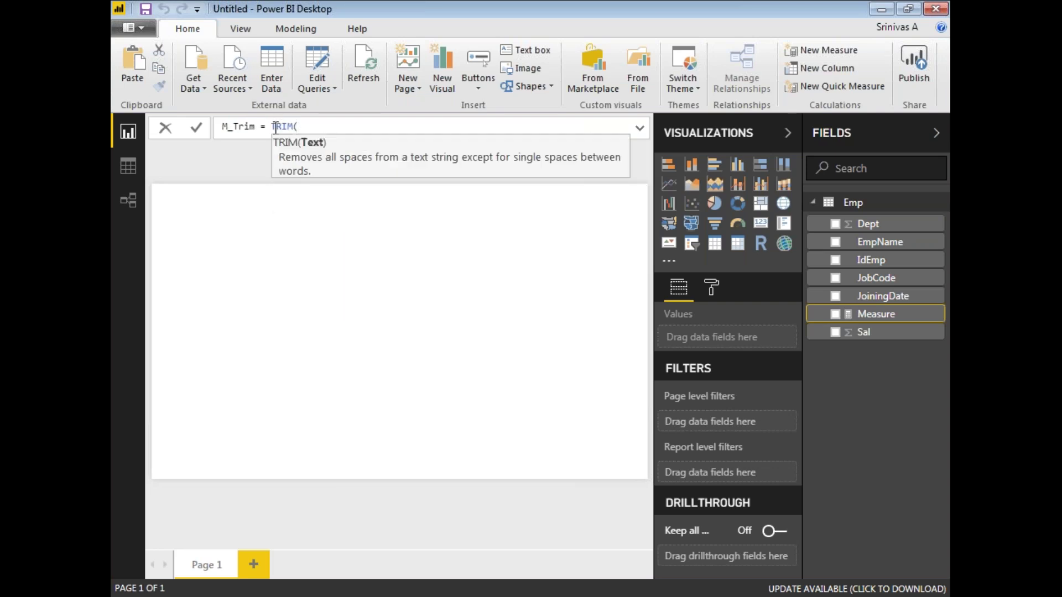
text("This for trim testing"))
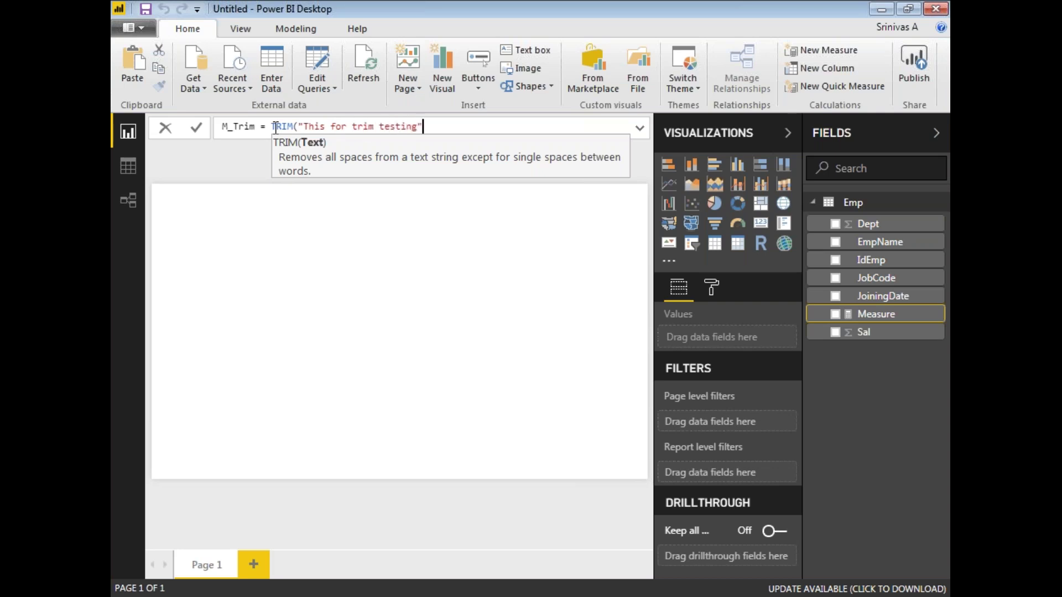
key(Left)
key(Left)
key(Left)
key(Left)
key(Left)
key(Left)
key(Left)
key(Left)
key(Left)
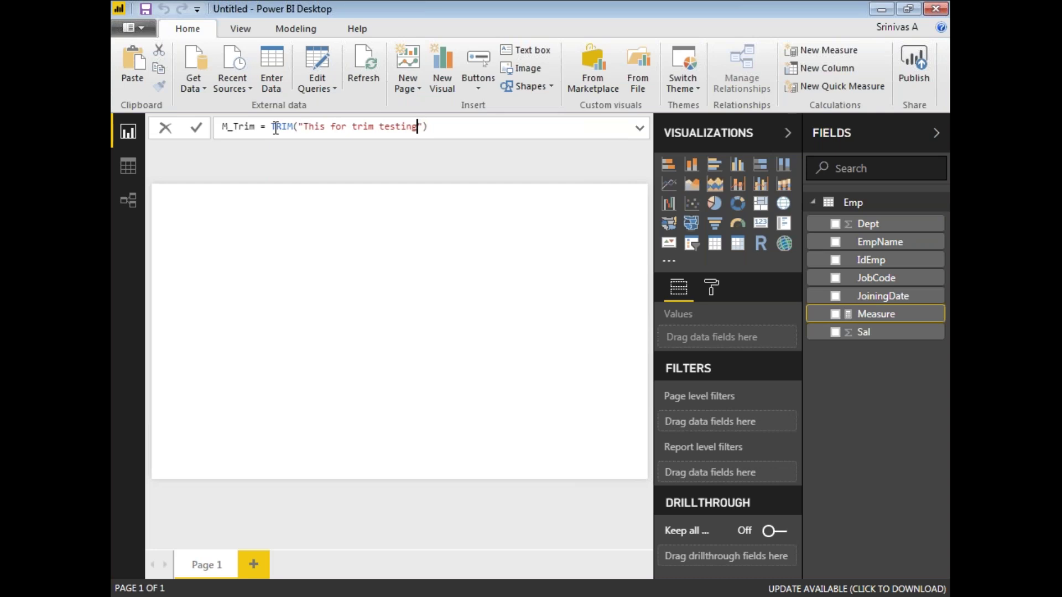
key(shift+Left)
key(shift+Left)
key(Left)
key(Left)
key(Left)
key(Left)
click(375, 255)
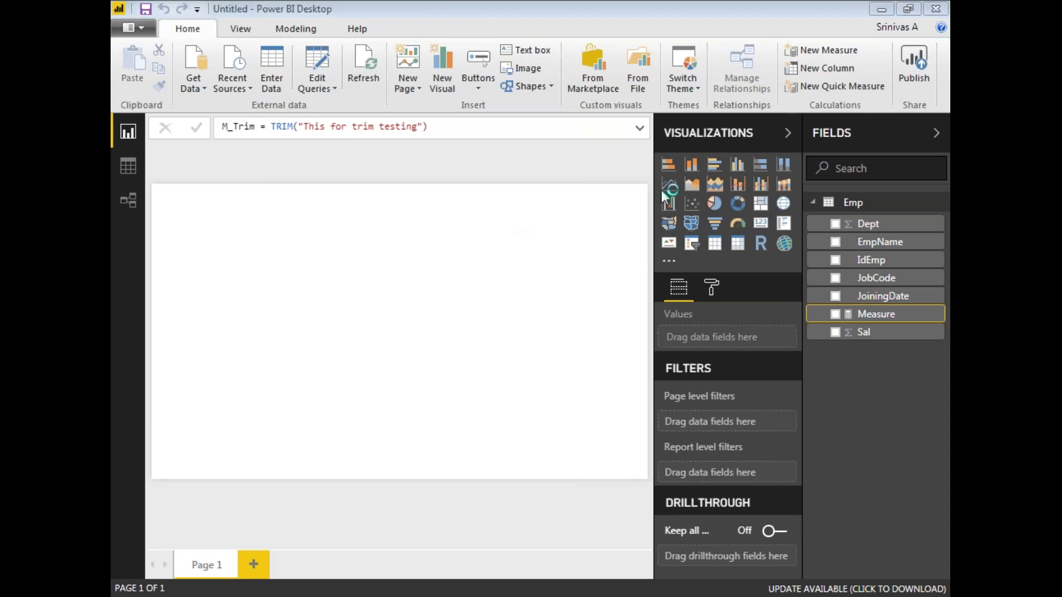
Add a card showing M_Trim and widen it so 'This for trim testing' fits one line.
click(760, 222)
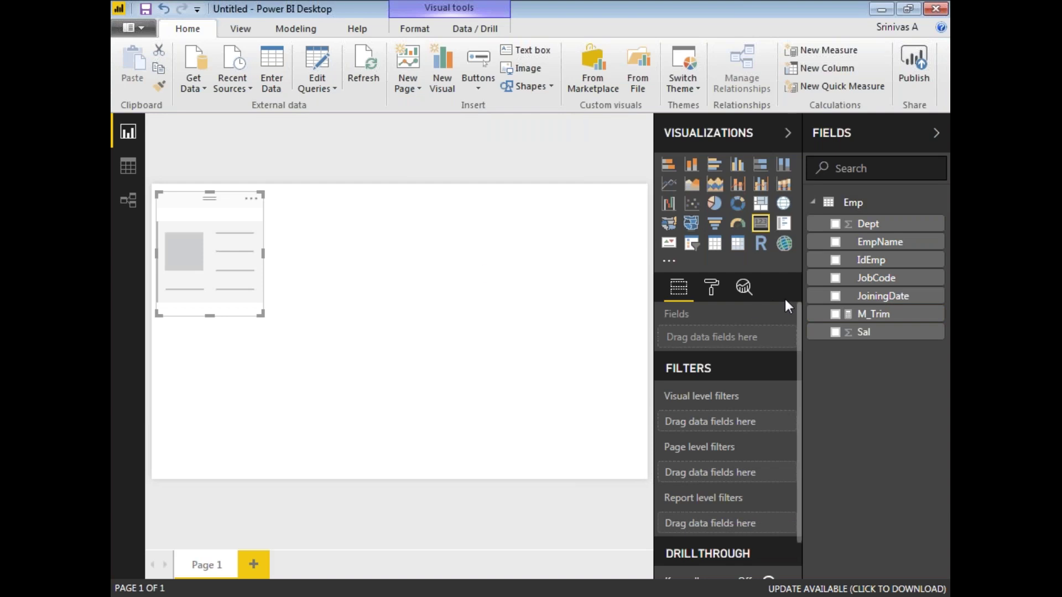
drag(842, 319, 766, 332)
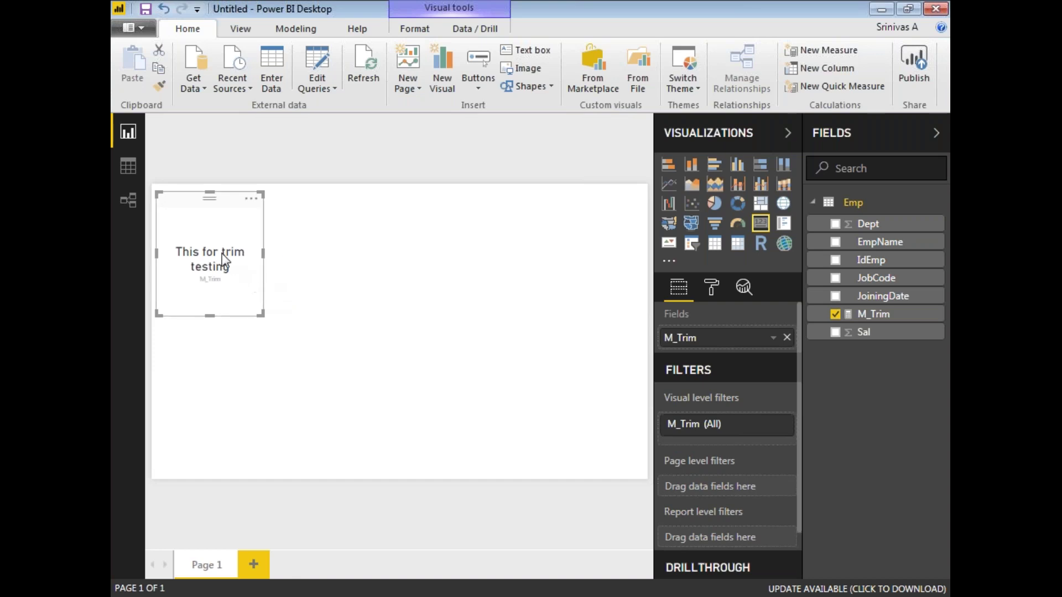
drag(273, 315, 368, 322)
click(368, 322)
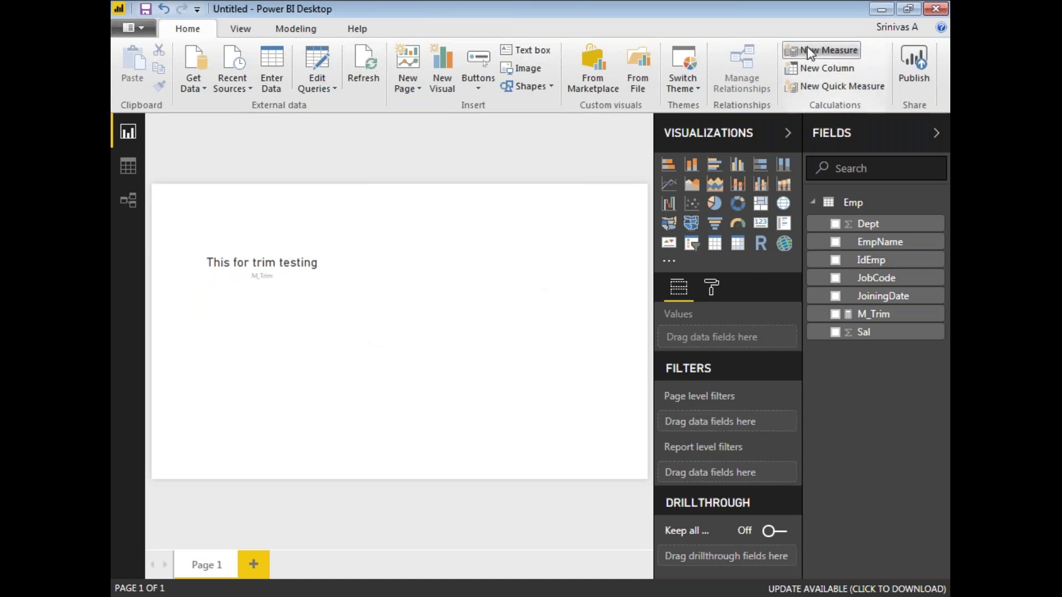
Create measure M_Trim1 = TRIM(" this for trim testing 1 ") and commit it.
click(840, 86)
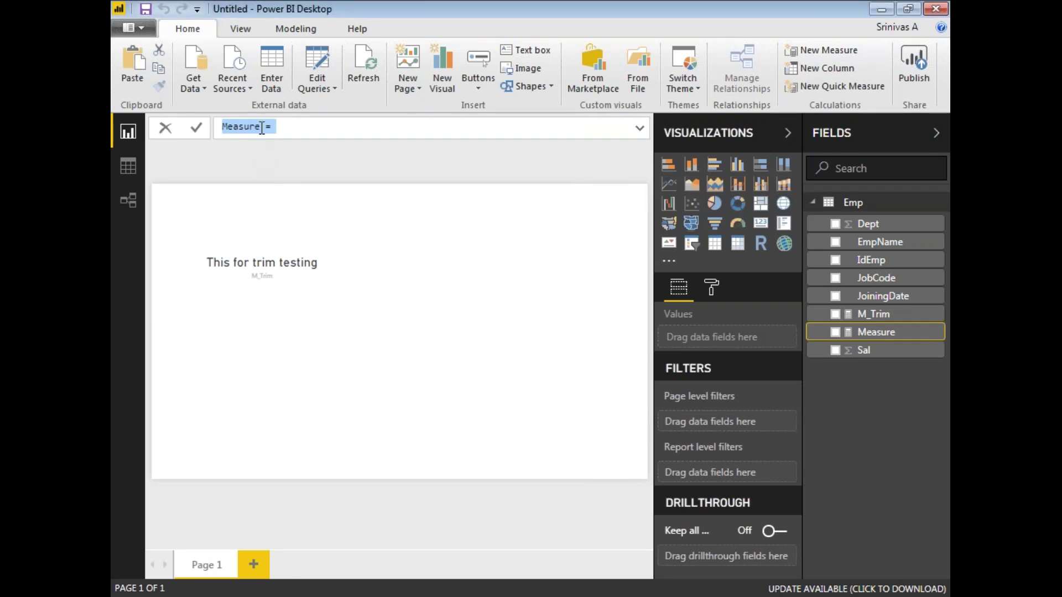
click(262, 128)
drag(257, 127, 223, 126)
text(M_Trim1)
key(End)
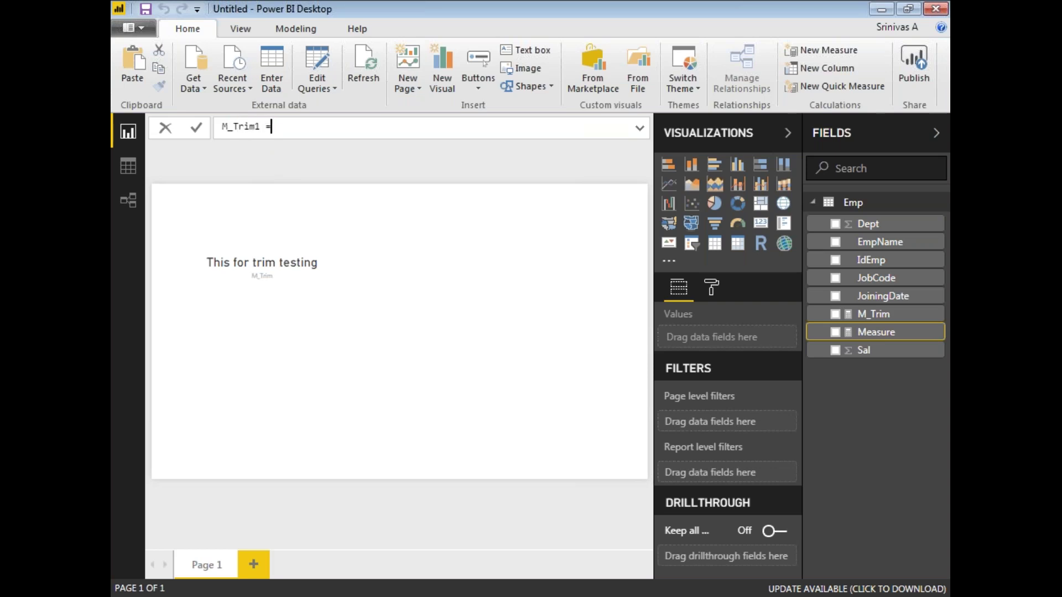
text(TRIM("   this for     trim)
text(t)
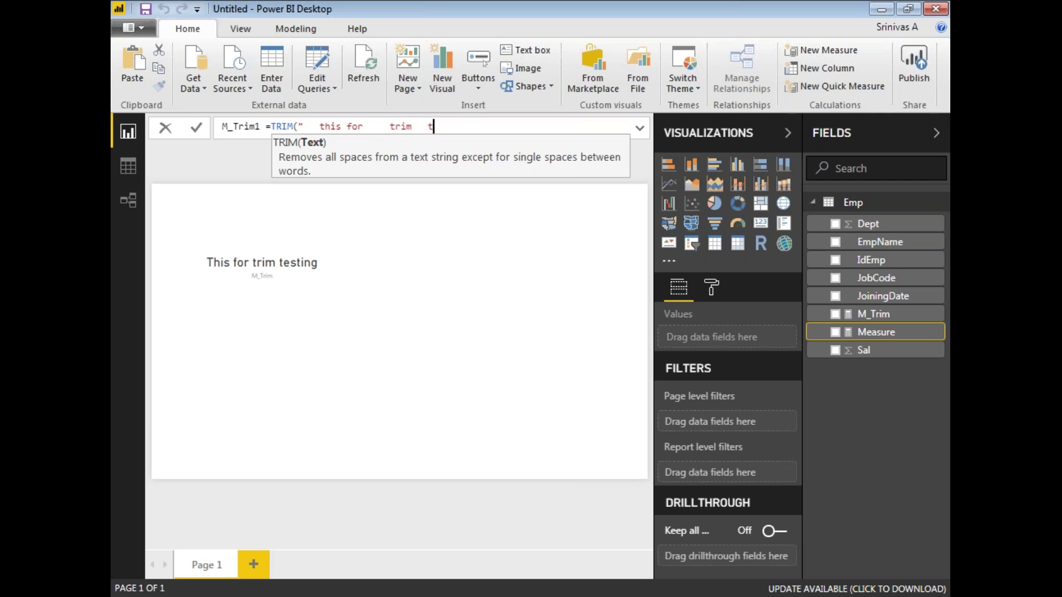
text(esting 1   "))
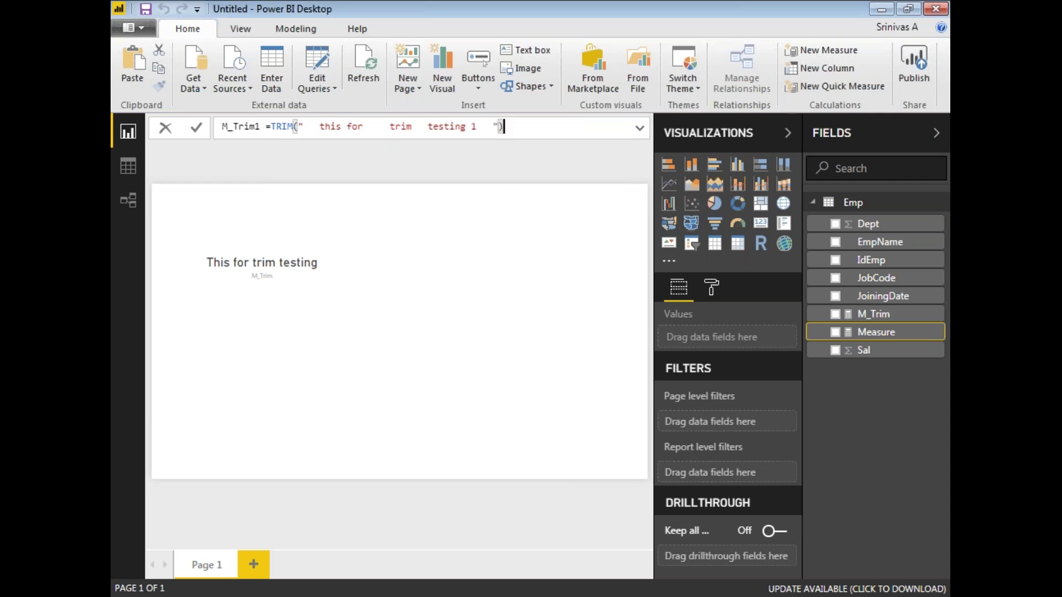
key(Return)
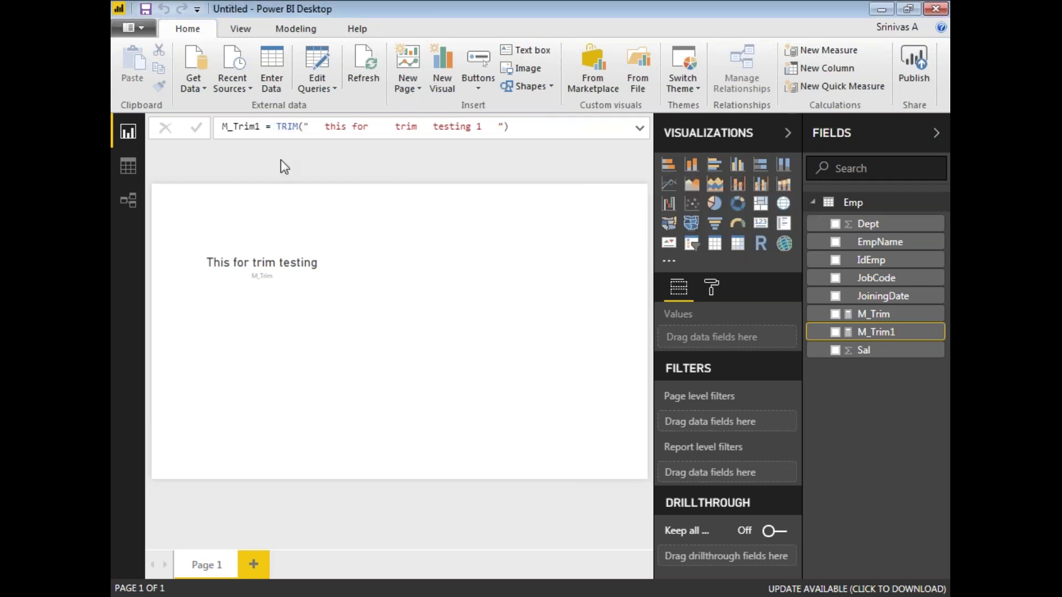
Add a second card displaying M_Trim1's result, 'this for trim testing 1'.
click(761, 223)
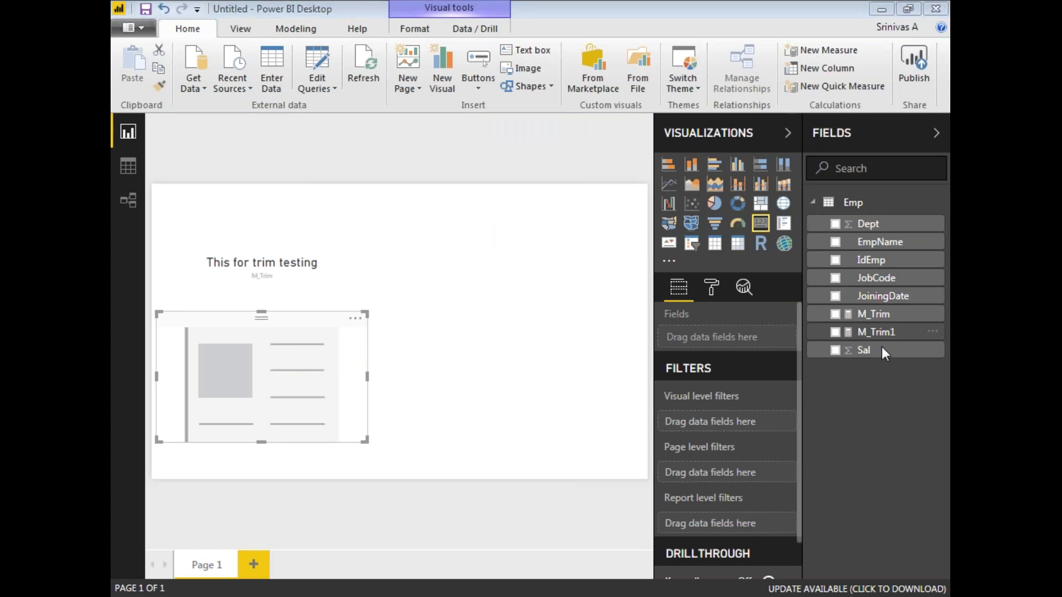
click(835, 332)
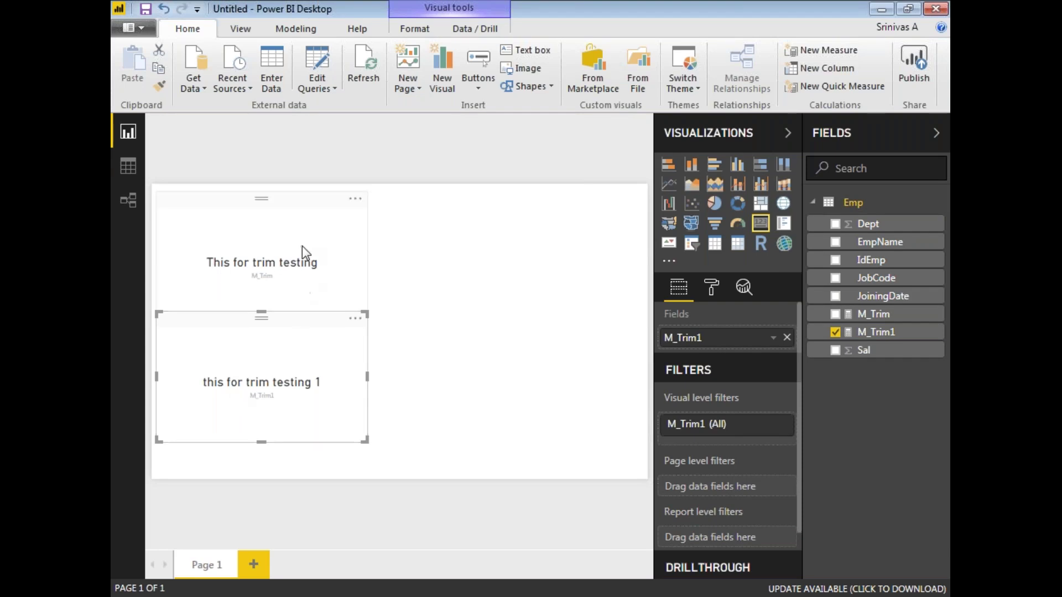
click(399, 348)
click(239, 390)
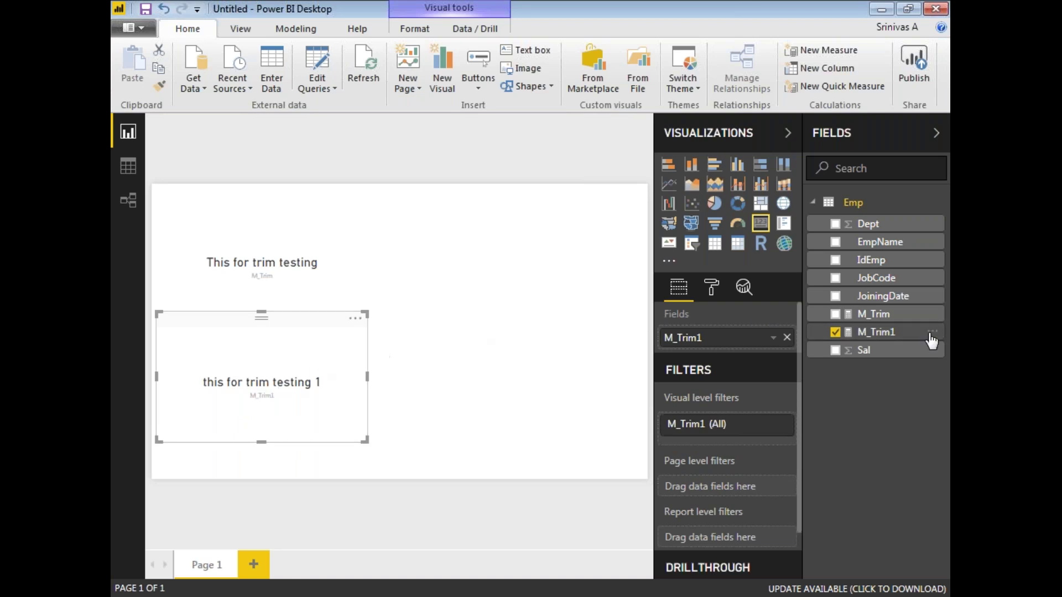
Open M_Trim1's formula and highlight the run of spaces between 'for' and 'trim'.
click(865, 334)
click(369, 126)
key(shift+Right)
key(shift+Right)
key(shift+Right)
key(shift+Right)
key(shift+Right)
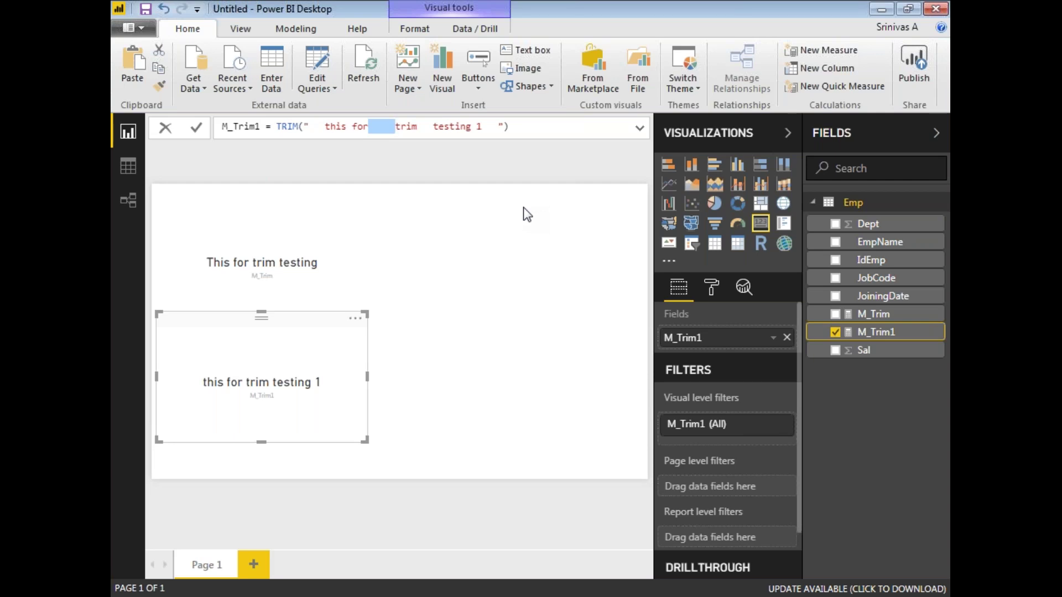
key(Escape)
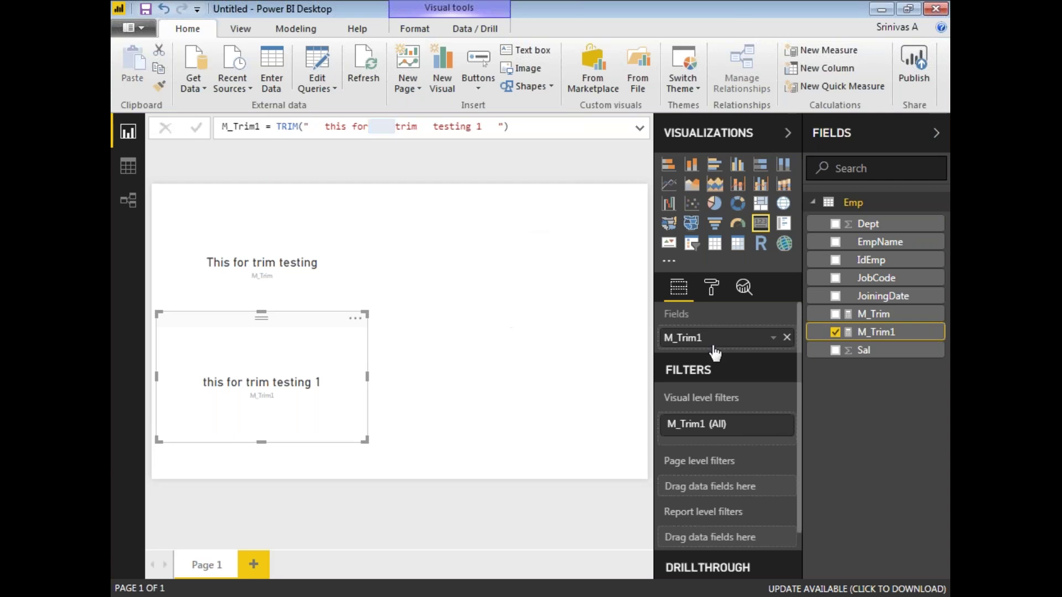